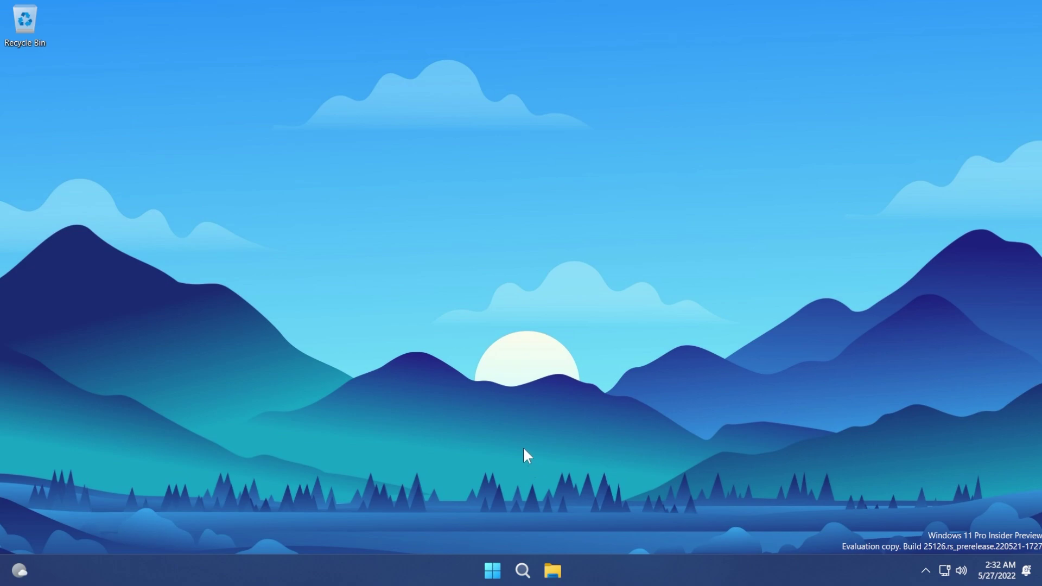
# - Open Settings, search 'region' and scroll through the Language & region page
pyautogui.click(521, 562)
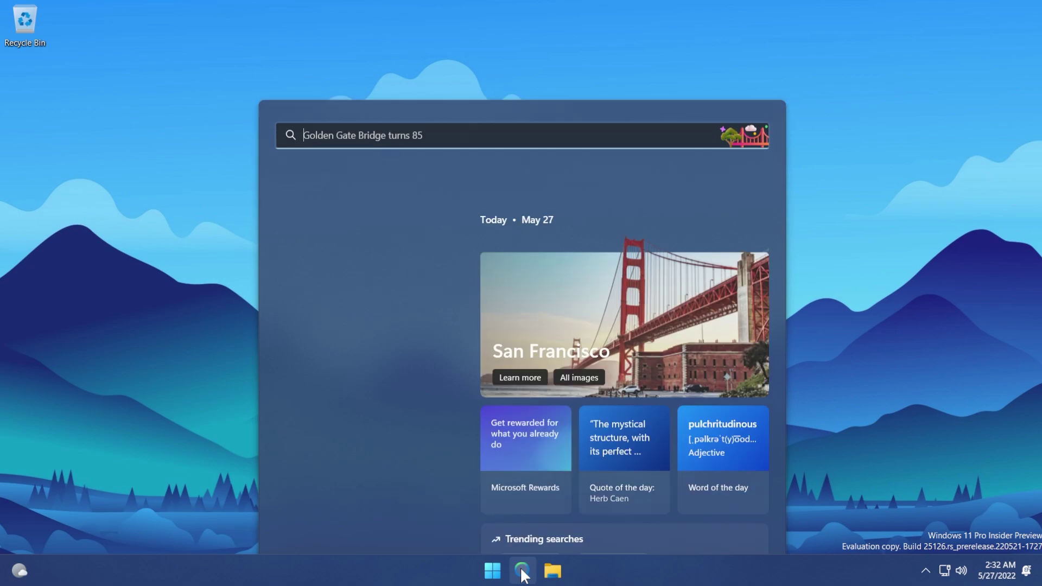
pyautogui.click(341, 159)
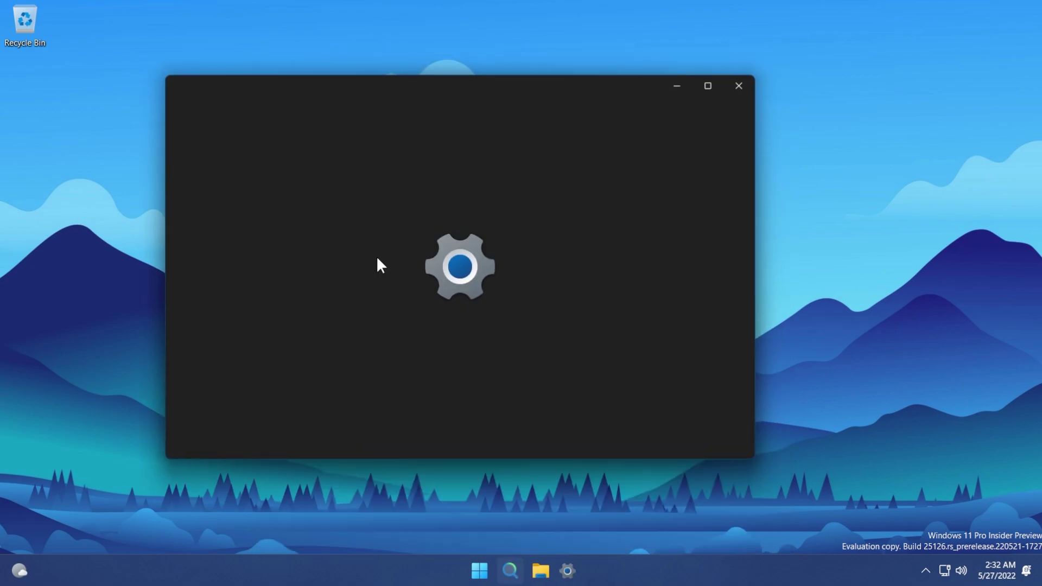
pyautogui.write('region')
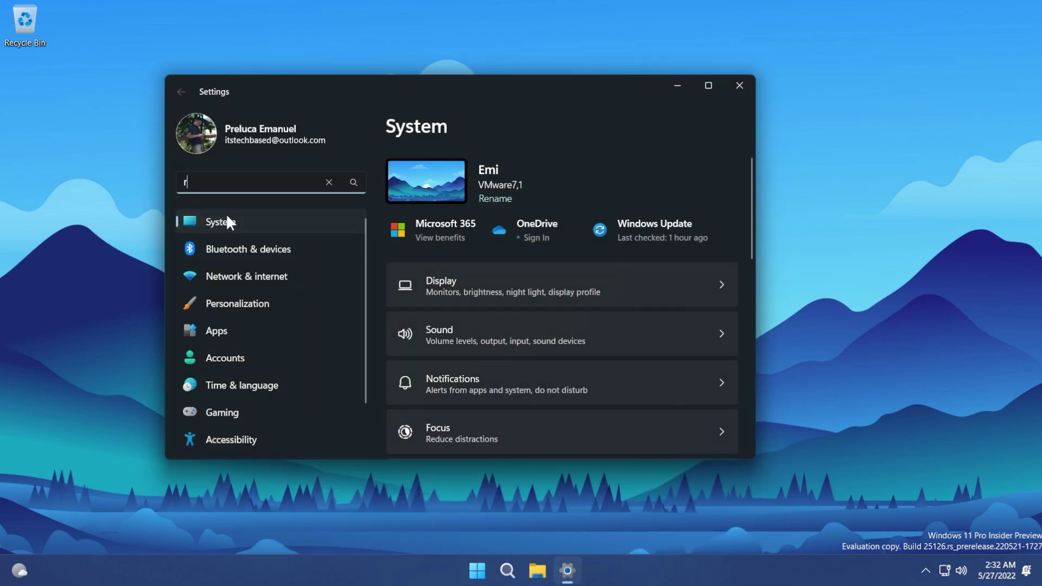
pyautogui.click(246, 219)
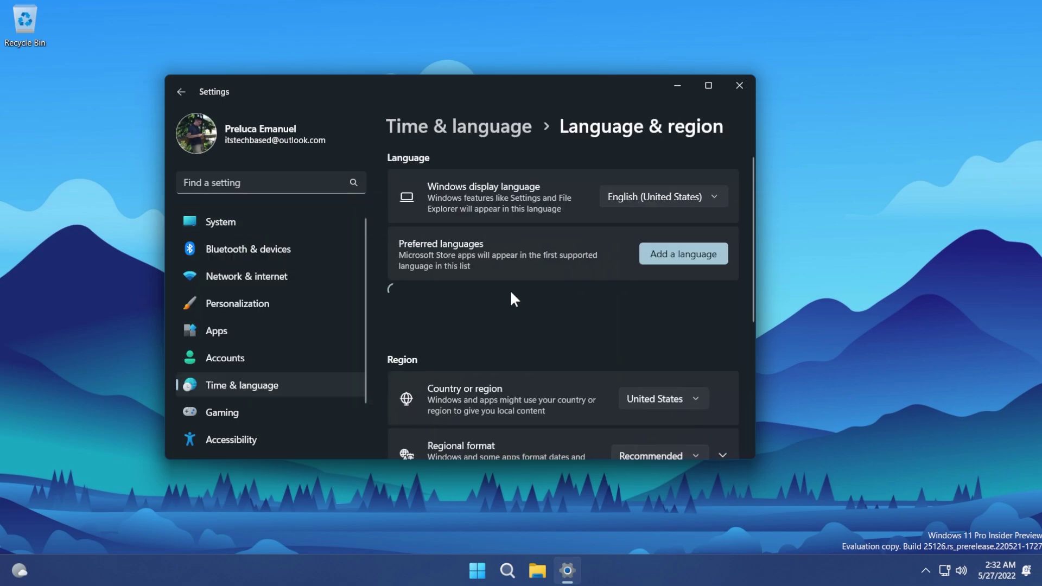
pyautogui.scroll(-3, 586, 314)
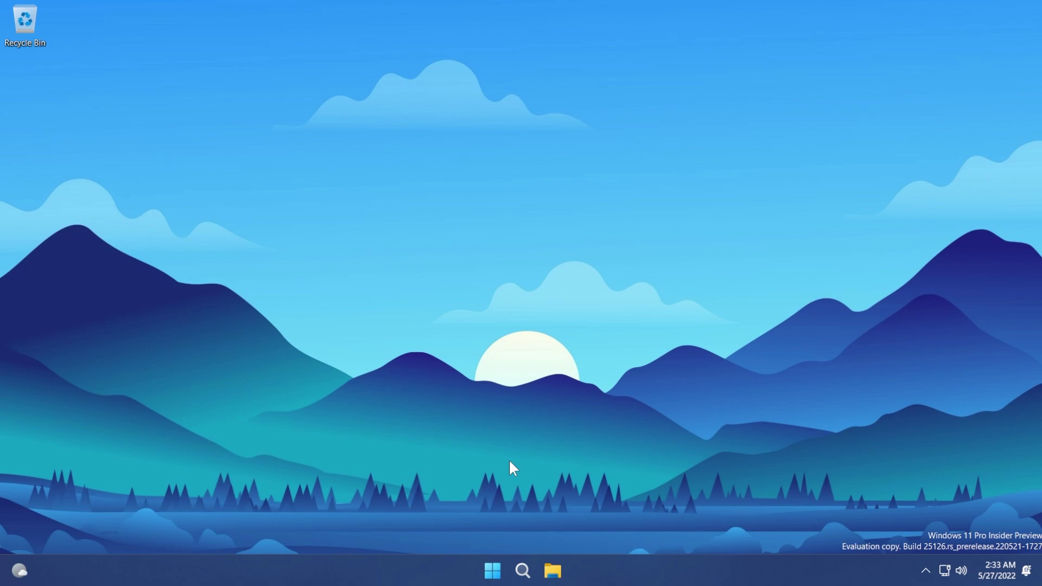
# - Enable Hyper-V and Virtual Machine Platform in Windows Features, apply, and restart the PC
pyautogui.click(522, 569)
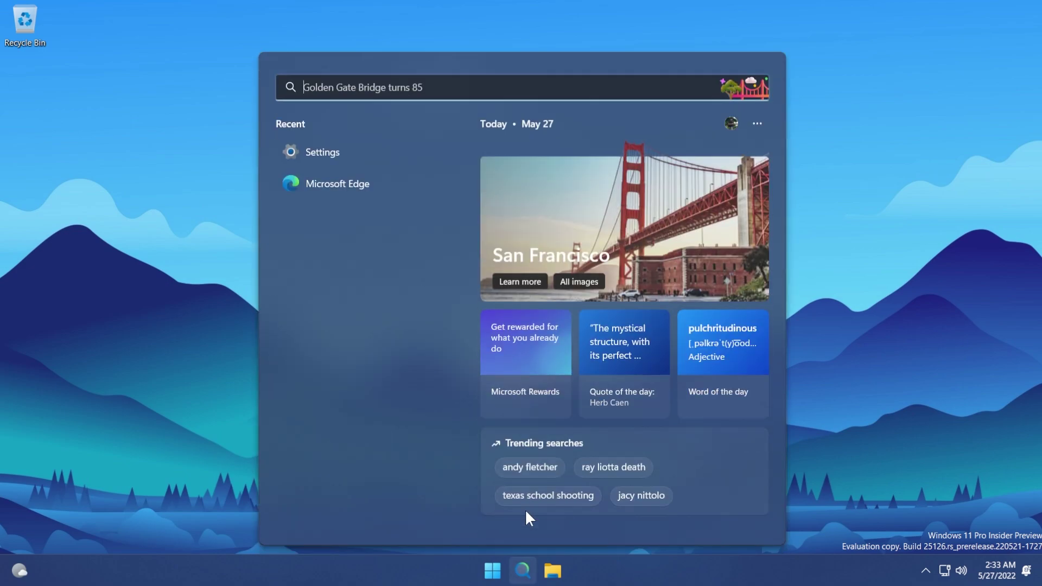
pyautogui.write('features')
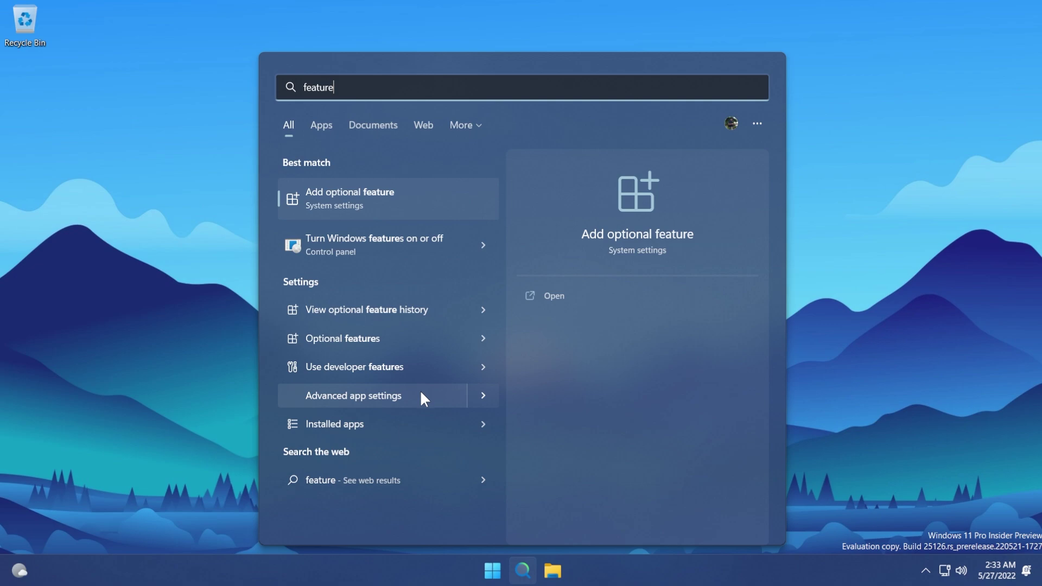
pyautogui.click(346, 247)
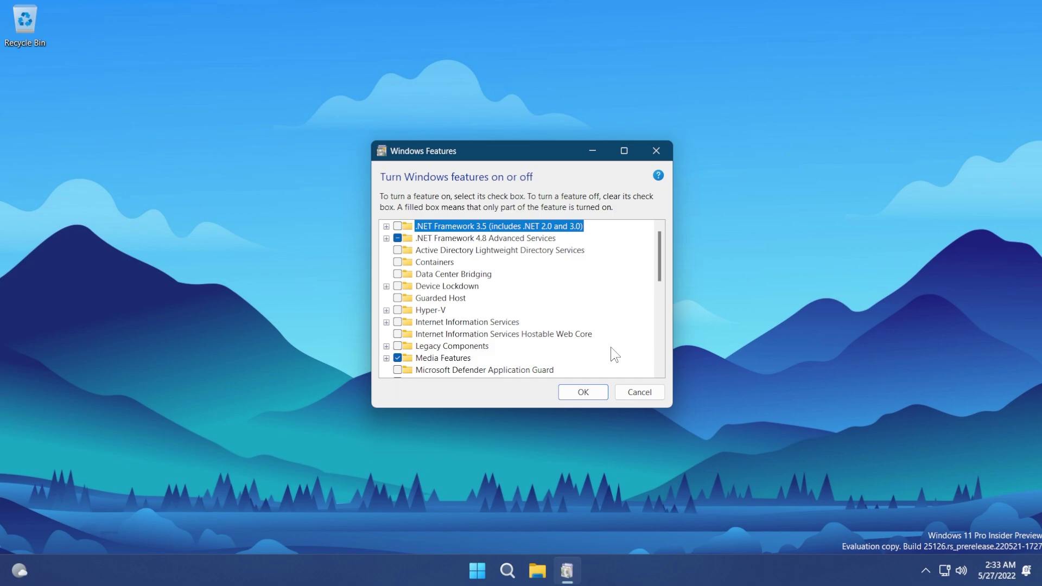
pyautogui.click(398, 310)
pyautogui.click(386, 310)
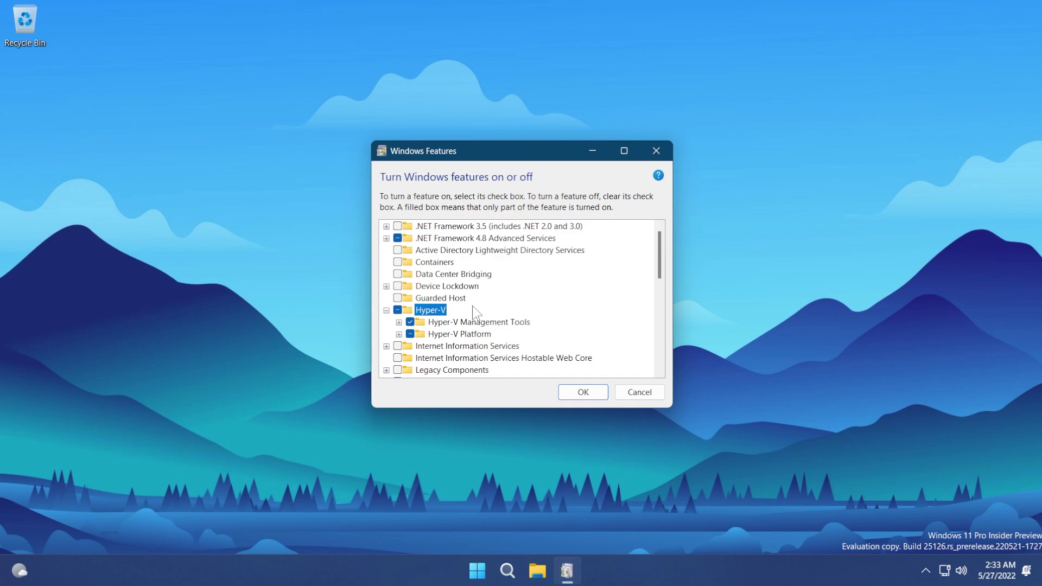
pyautogui.scroll(-4, 472, 304)
pyautogui.scroll(-4, 534, 325)
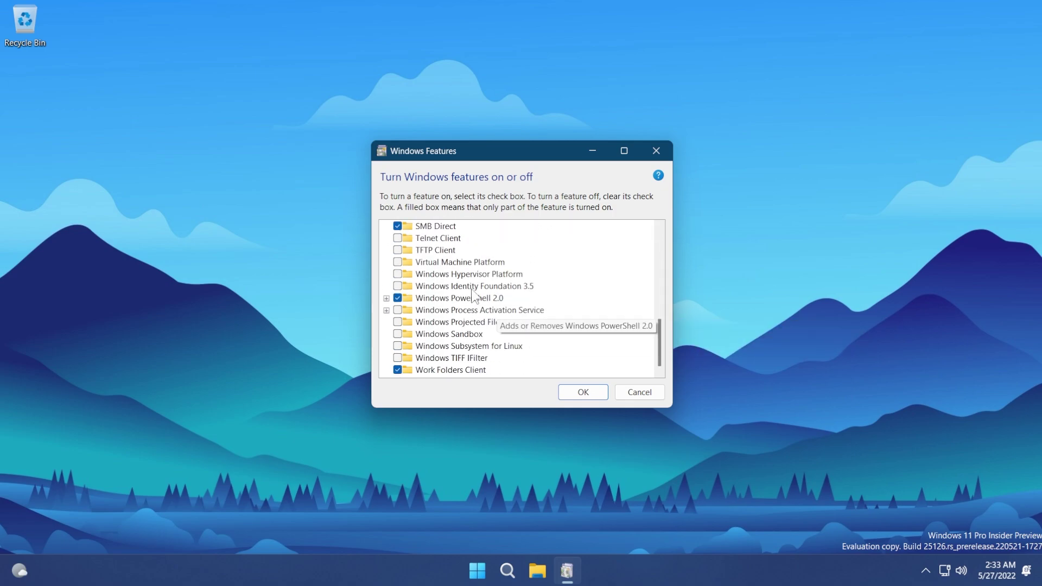
pyautogui.click(397, 262)
pyautogui.press('Return')
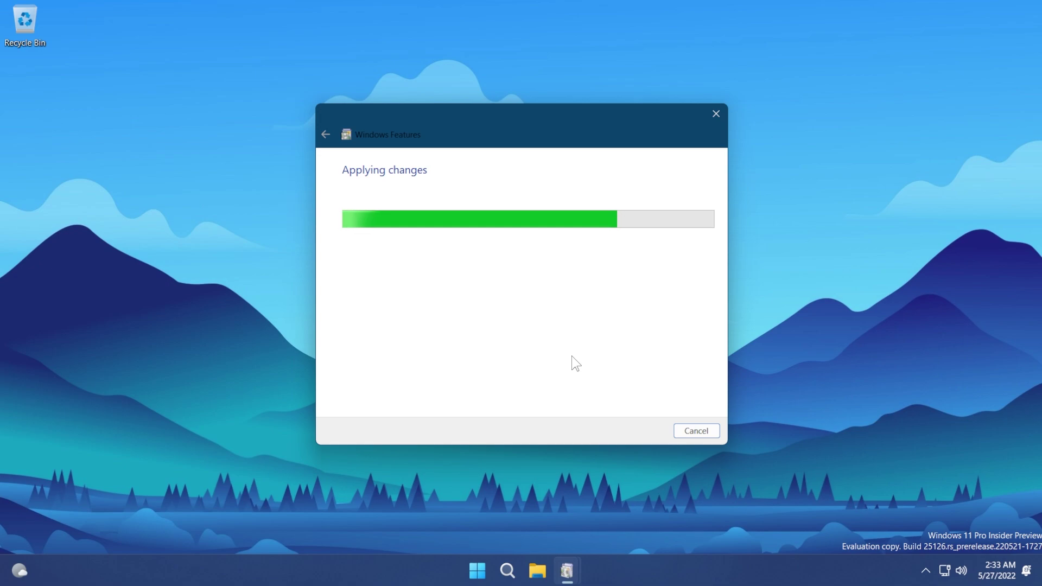
pyautogui.click(608, 430)
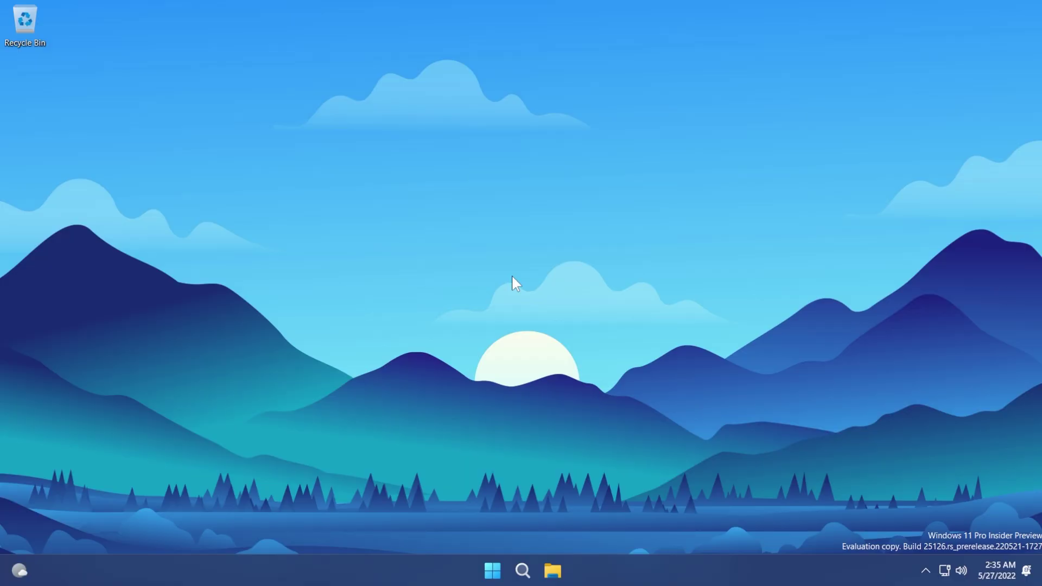
# - Turn Developer Mode on in Settings' For developers page, confirm with Yes, and close Settings
pyautogui.click(520, 567)
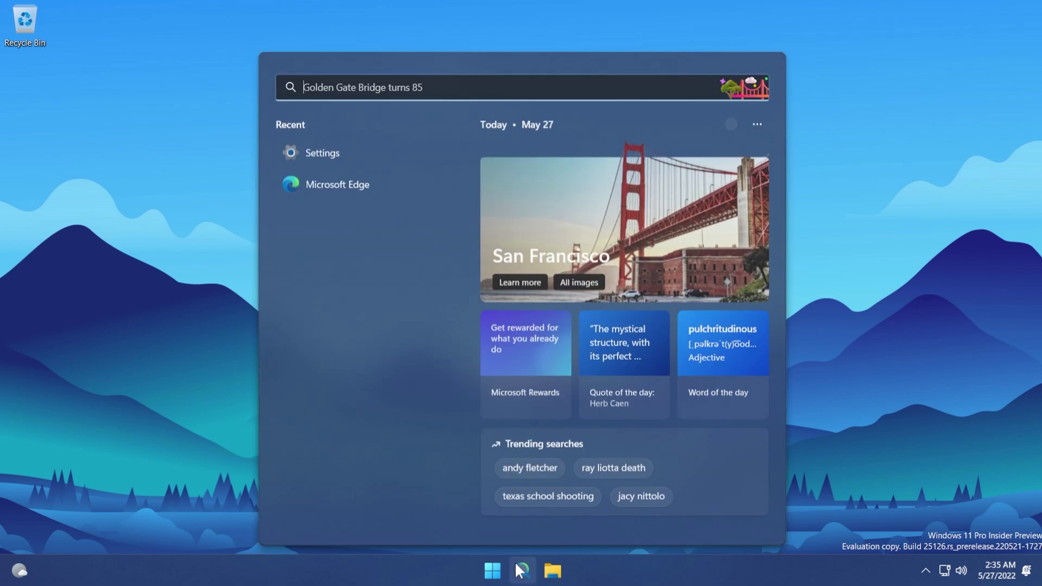
pyautogui.click(320, 148)
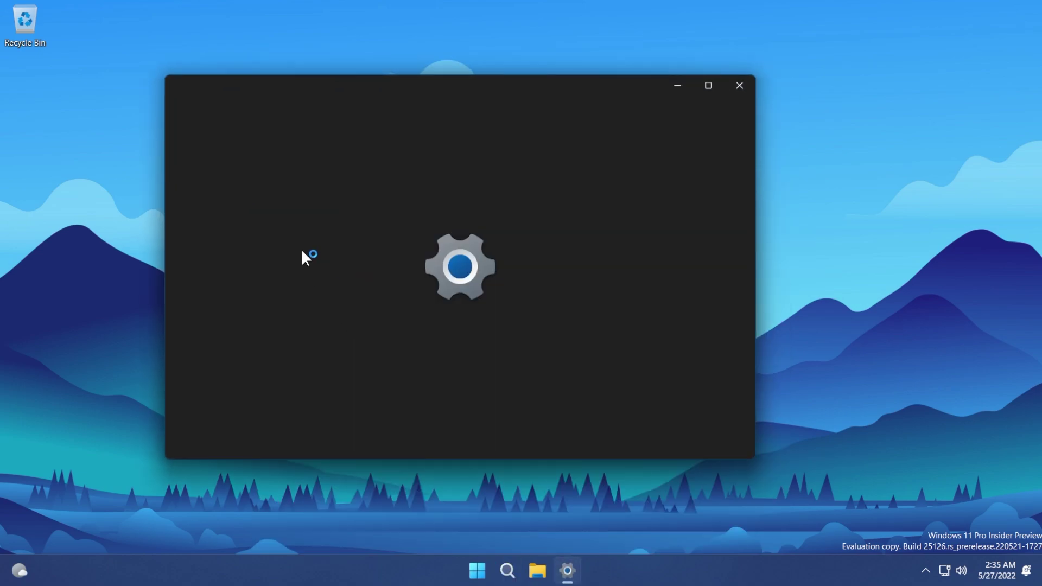
pyautogui.write('developer')
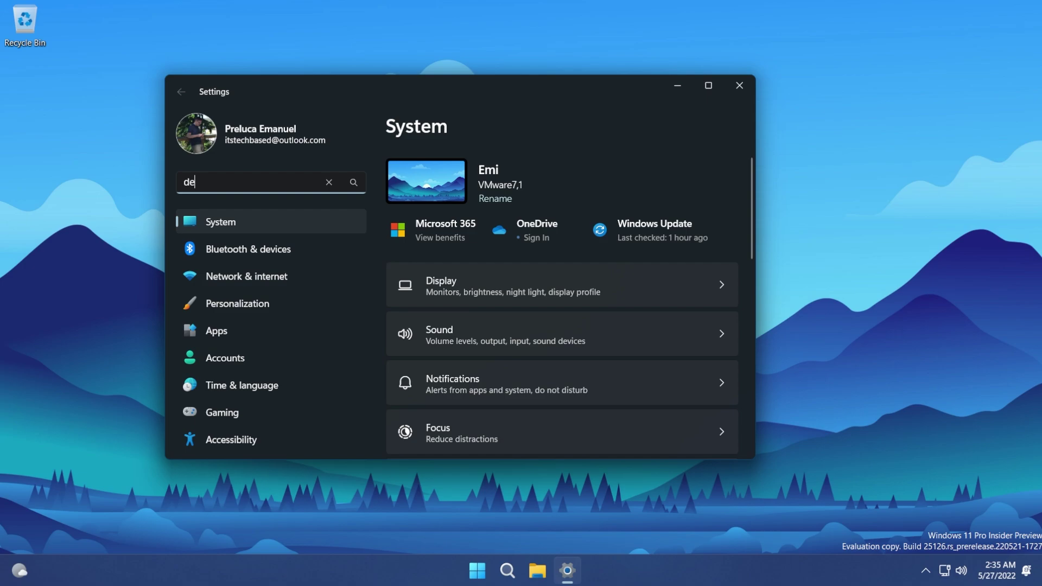
pyautogui.click(236, 213)
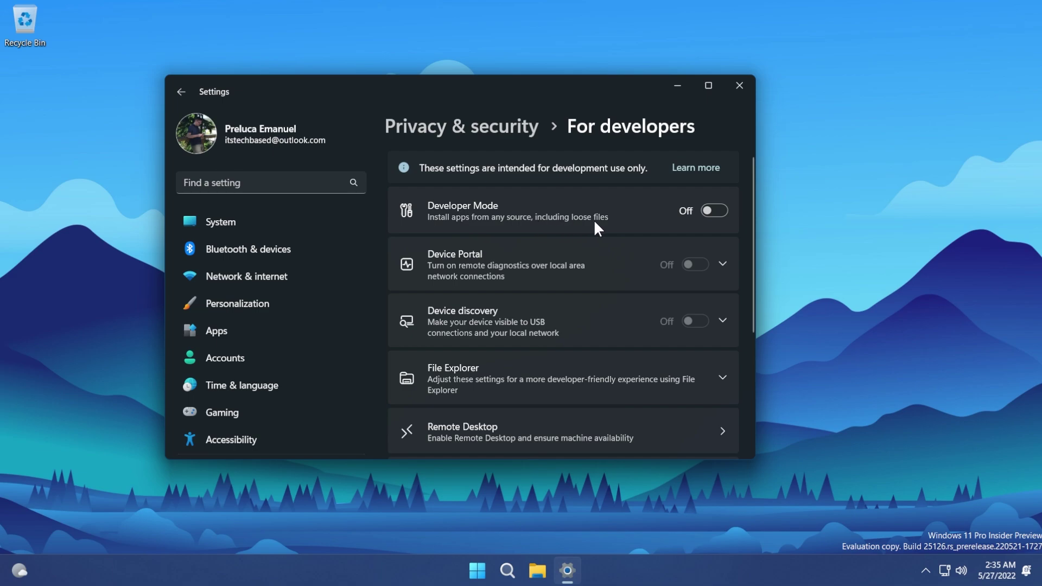
pyautogui.click(714, 211)
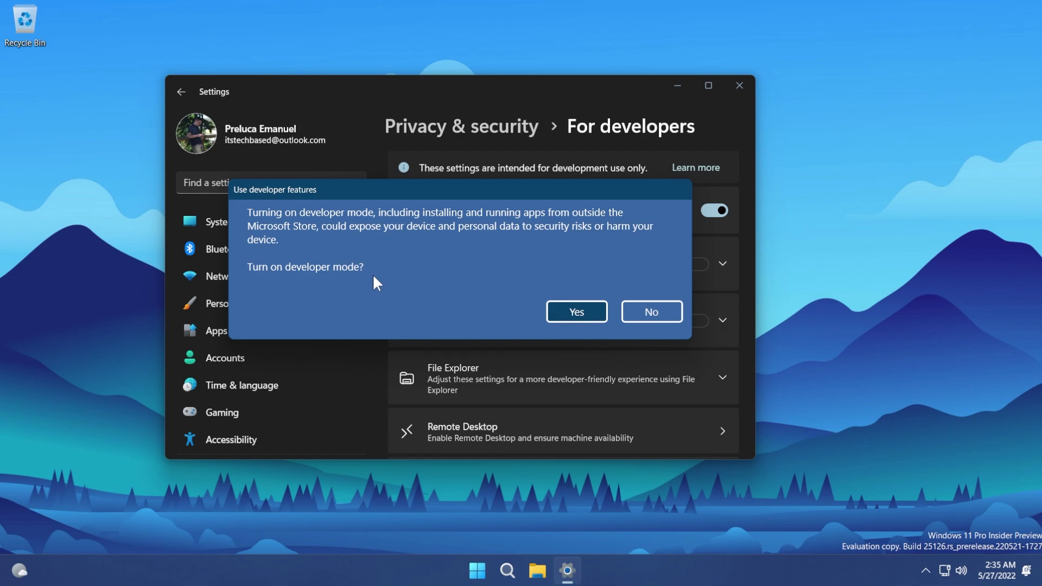
pyautogui.click(576, 312)
pyautogui.hotkey('alt', 'F4')
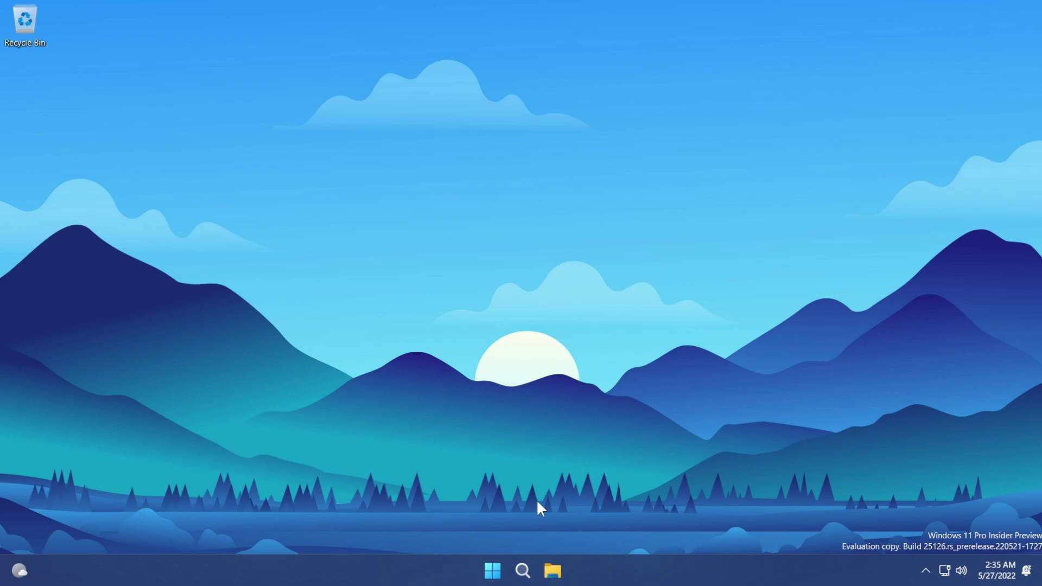
# - Launch Microsoft Store by searching 'store'
pyautogui.press('super+s')
pyautogui.write('store')
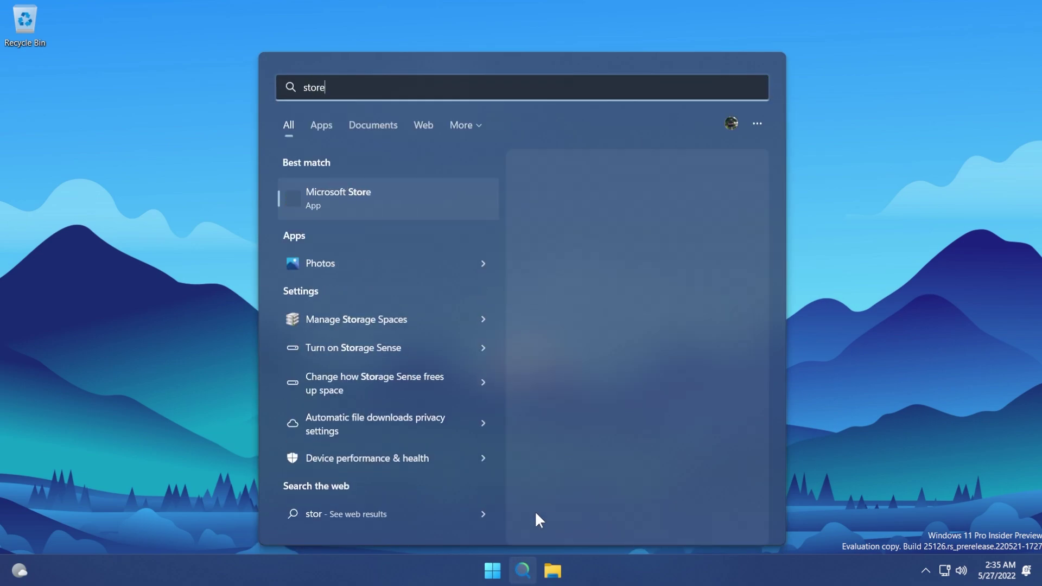
pyautogui.press('Return')
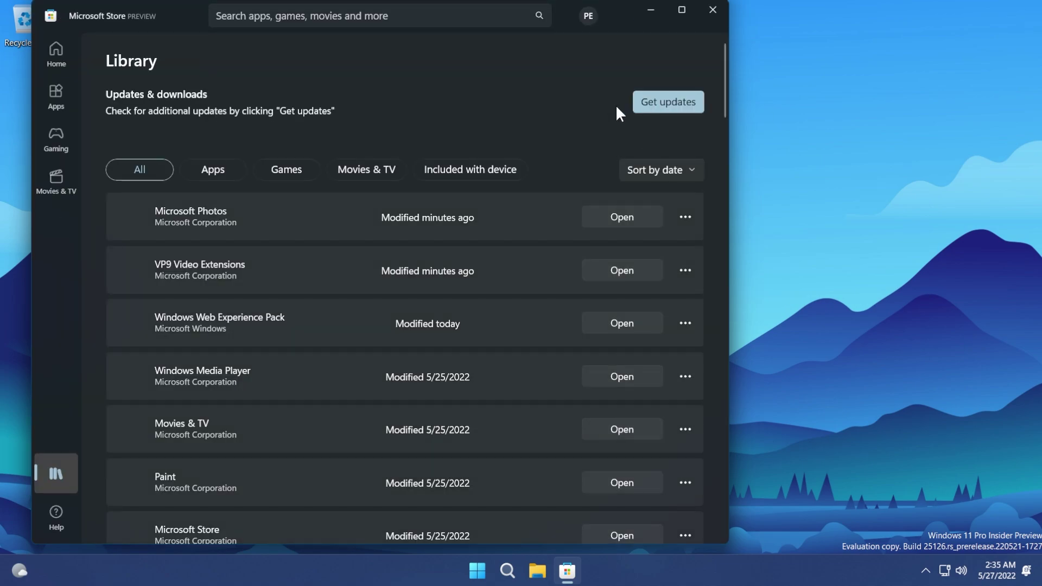
# - Run Get updates in the Library until all apps are current, then close the Store
pyautogui.click(654, 102)
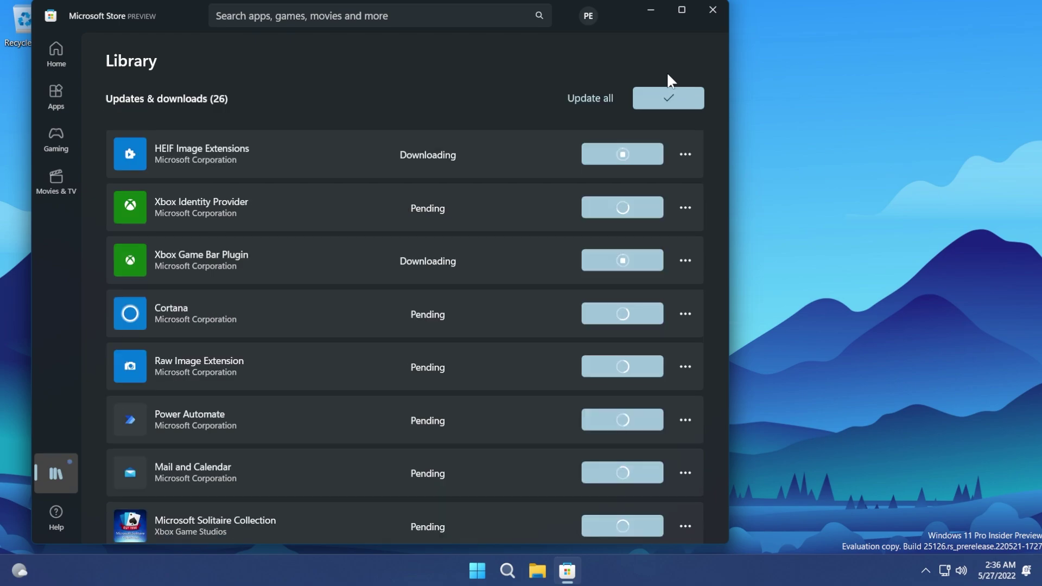
pyautogui.scroll(-5, 450, 211)
pyautogui.scroll(-10, 430, 200)
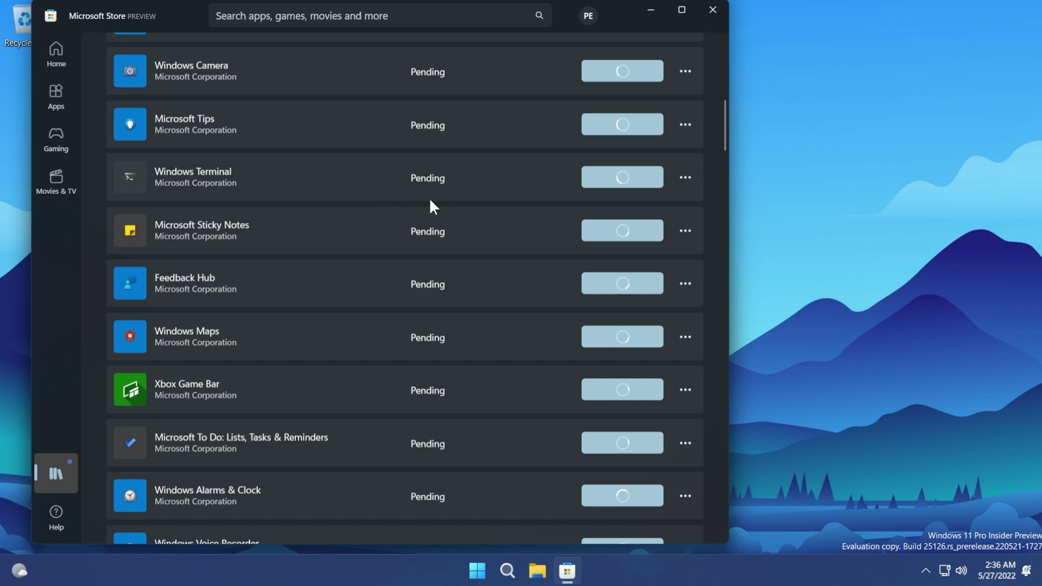
pyautogui.scroll(15, 429, 199)
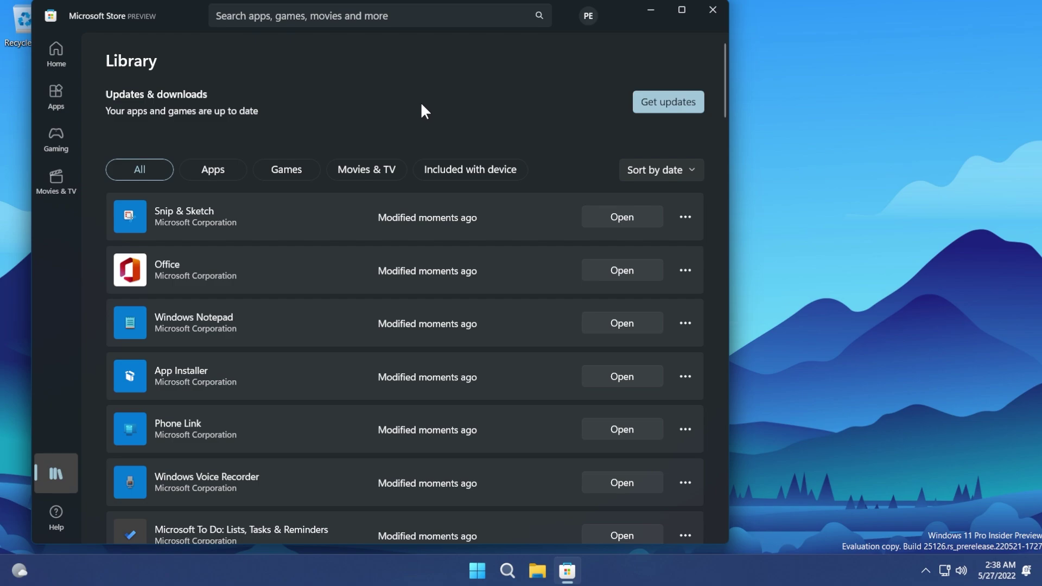
pyautogui.click(712, 9)
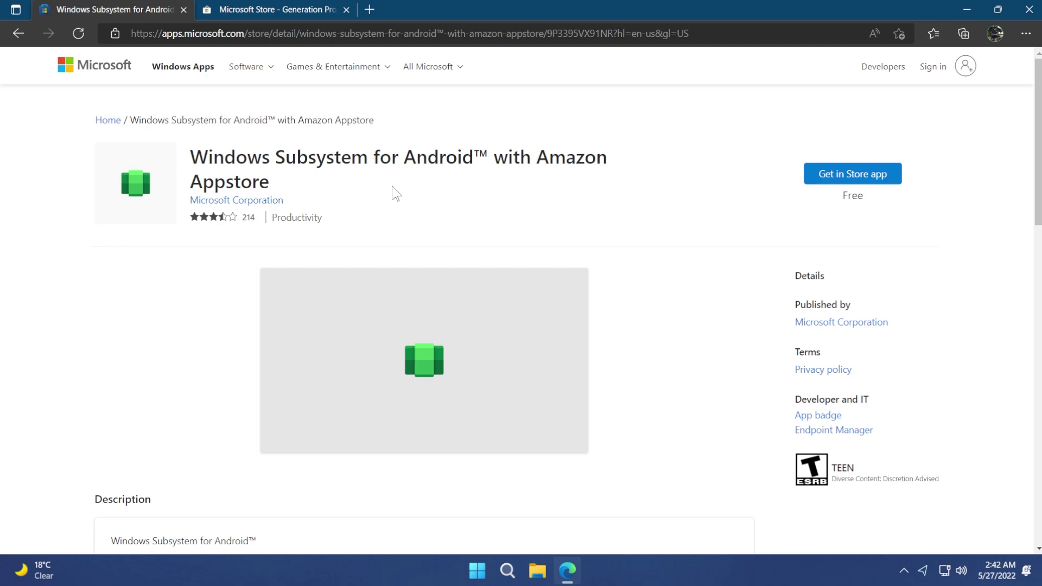
# - Switch between the rg-adguard and WSA store tabs, then select the WSA page's URL
pyautogui.click(244, 8)
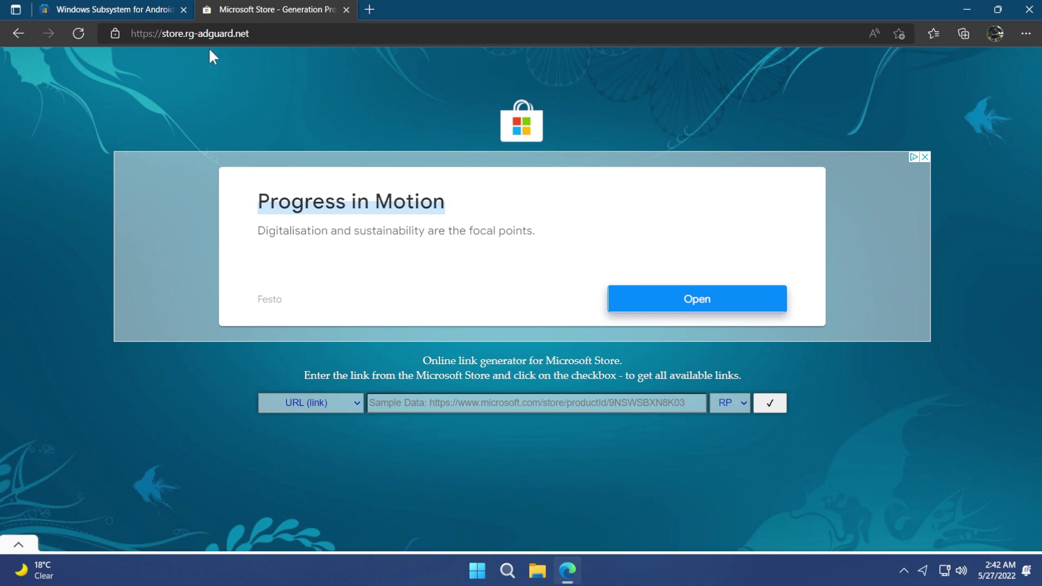
pyautogui.click(152, 11)
pyautogui.click(260, 9)
pyautogui.click(142, 10)
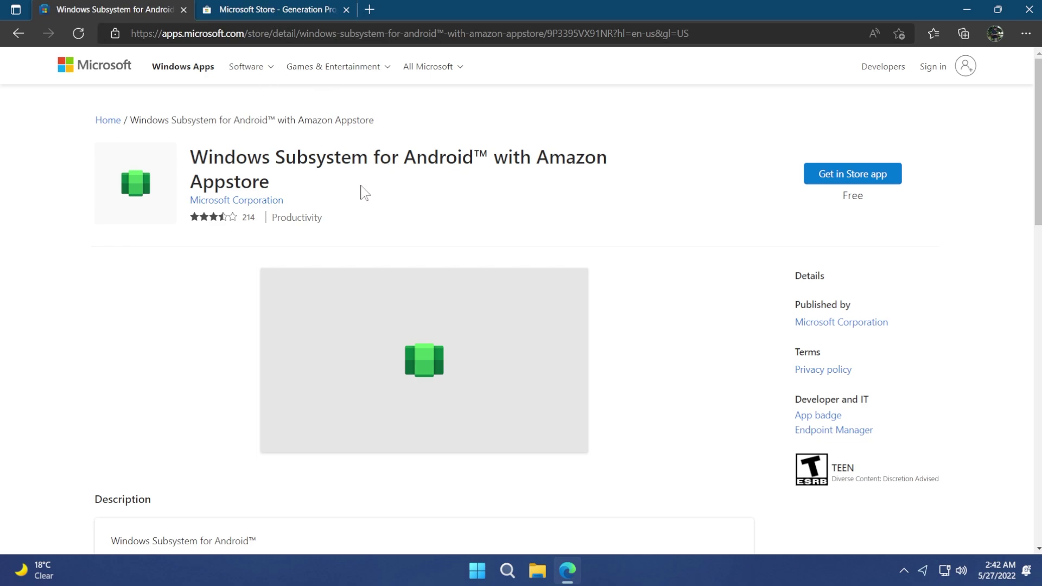
pyautogui.click(286, 36)
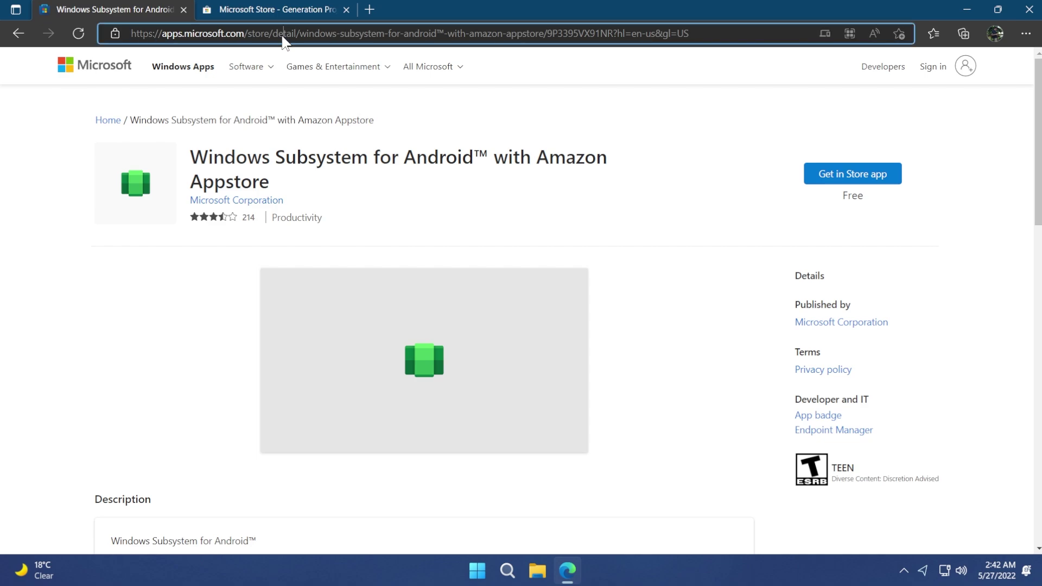
pyautogui.click(367, 180)
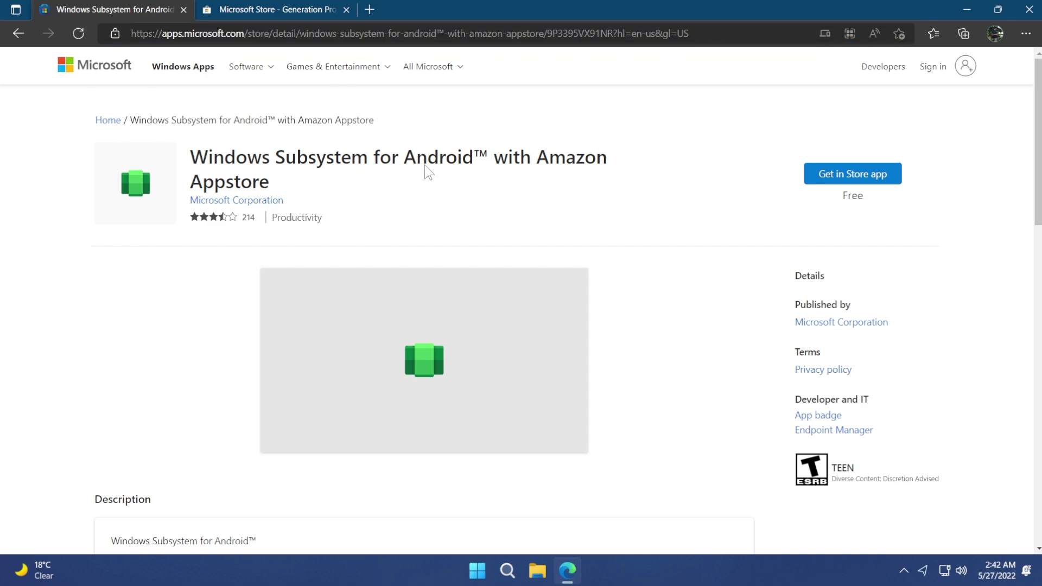
# - On store.rg-adguard.net, choose the Slow ring and generate the WSA package download links
pyautogui.click(272, 9)
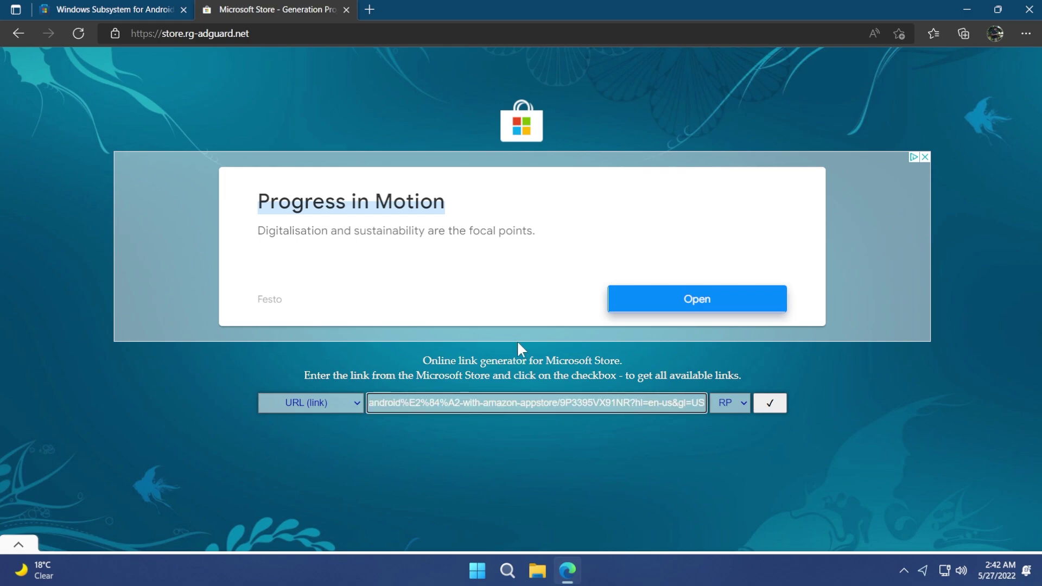
pyautogui.click(730, 402)
pyautogui.click(727, 433)
pyautogui.click(769, 403)
pyautogui.scroll(-5, 448, 259)
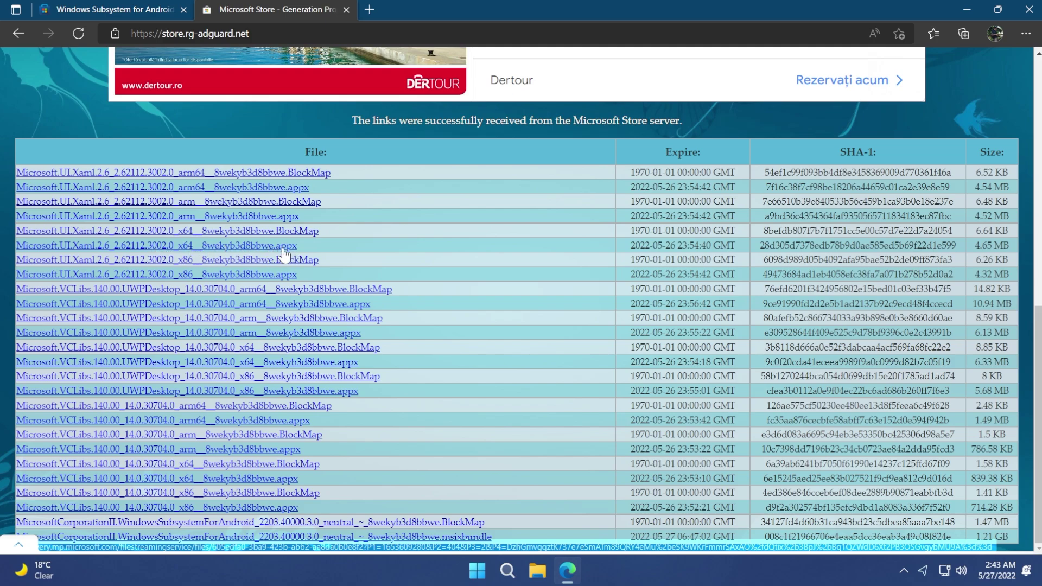
# - Download the x64 Microsoft.UI.Xaml.2.6 appx and the WindowsSubsystemForAndroid msixbundle
pyautogui.click(160, 247)
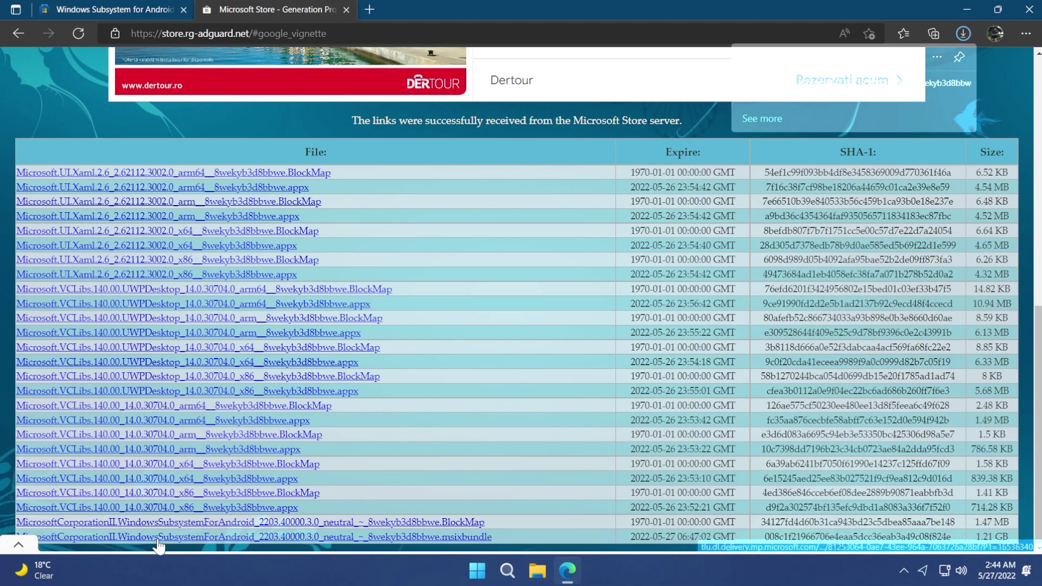
pyautogui.click(457, 537)
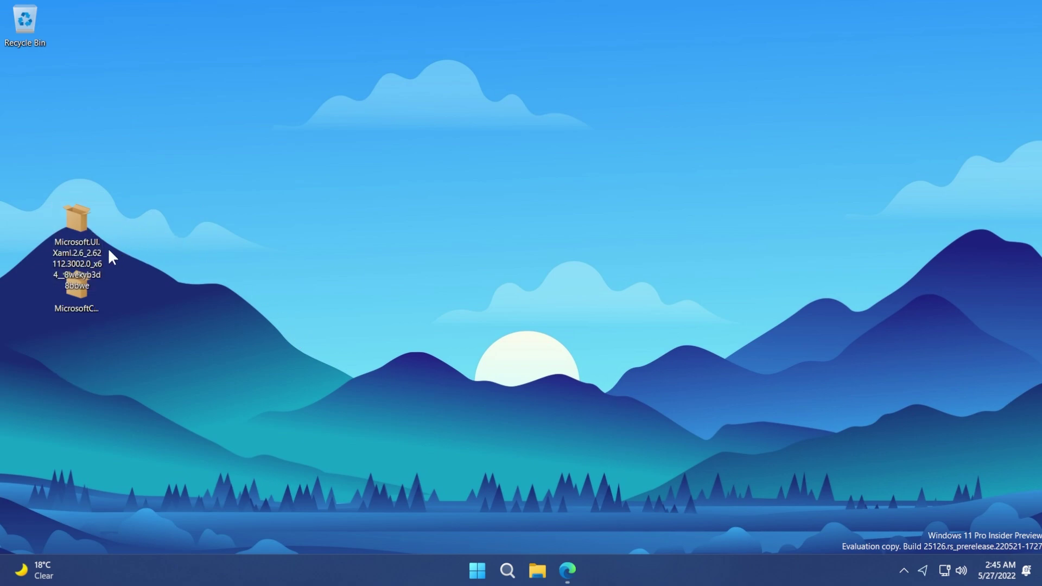
# - Install Microsoft.UI.Xaml.2.6 (2.62112.3002.0) from the desktop appx via App Installer, then open Search
pyautogui.click(94, 311)
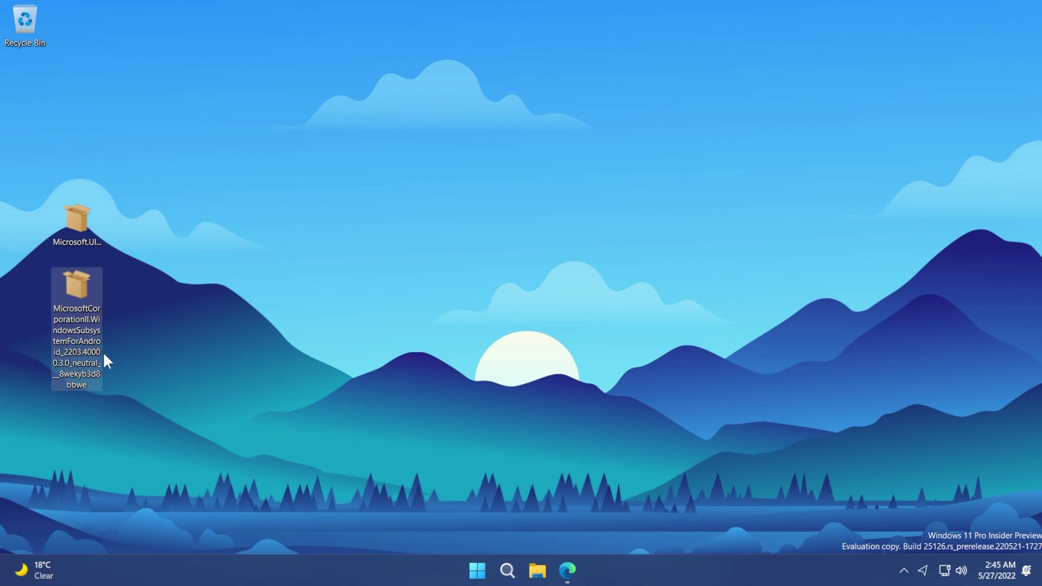
pyautogui.click(132, 346)
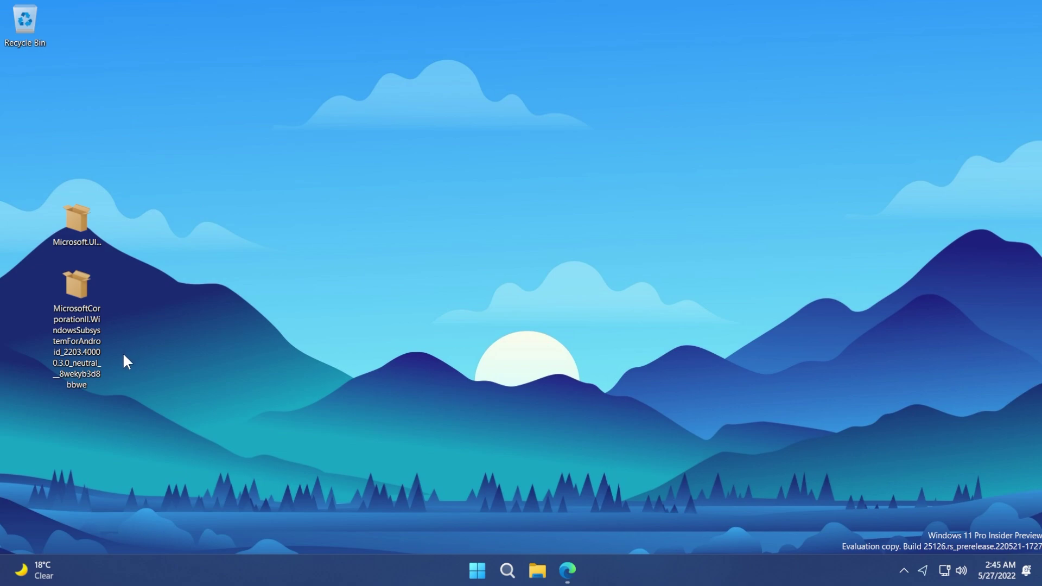
pyautogui.press('Up')
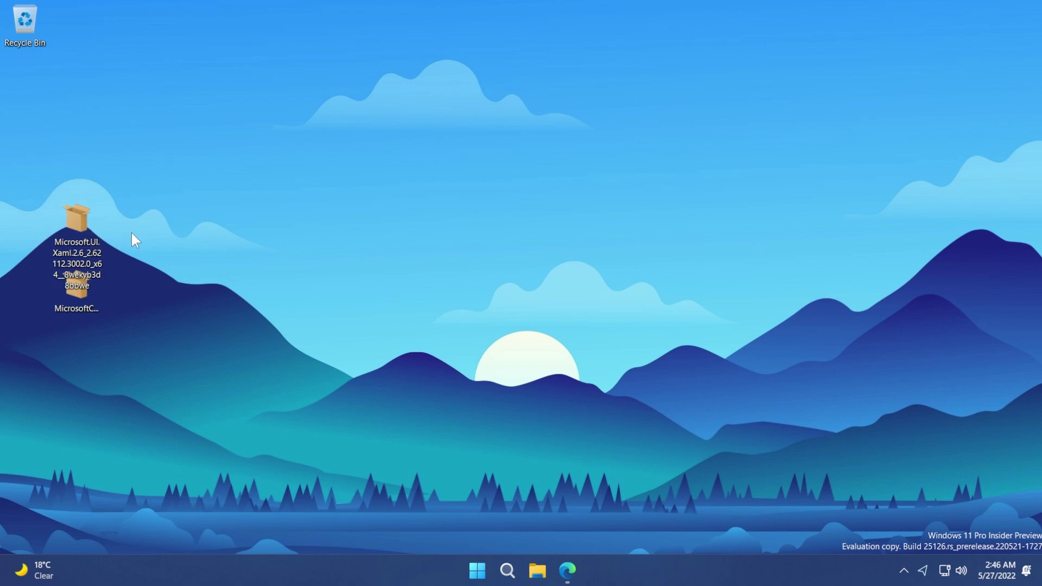
pyautogui.doubleClick(75, 223)
pyautogui.click(429, 222)
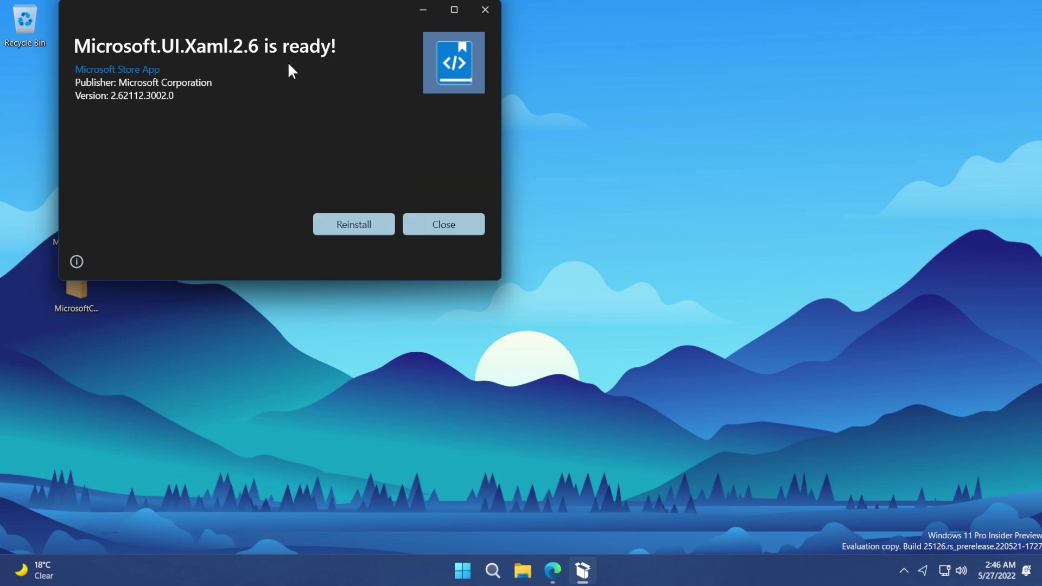
pyautogui.click(437, 231)
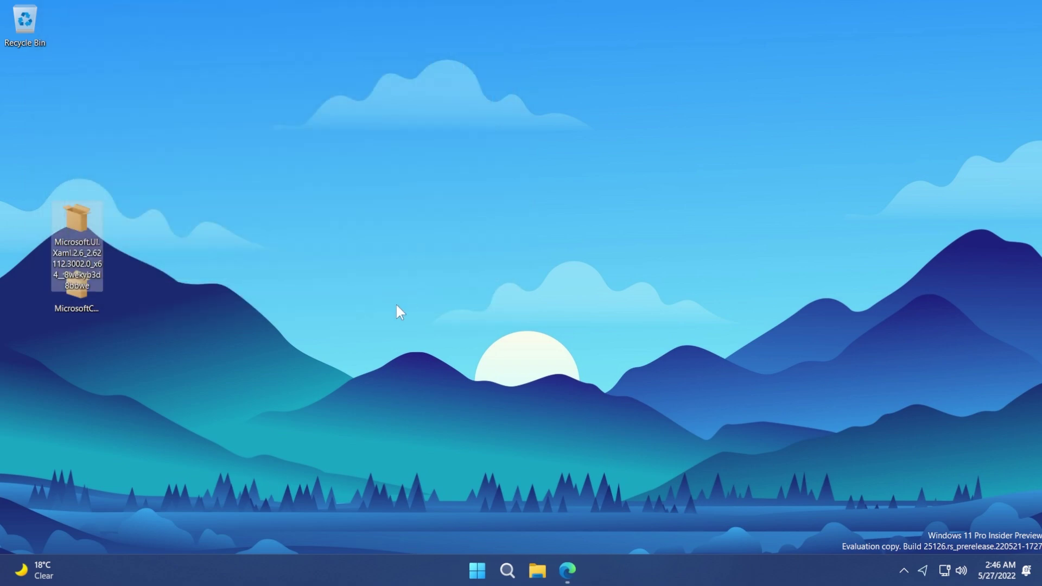
pyautogui.click(505, 570)
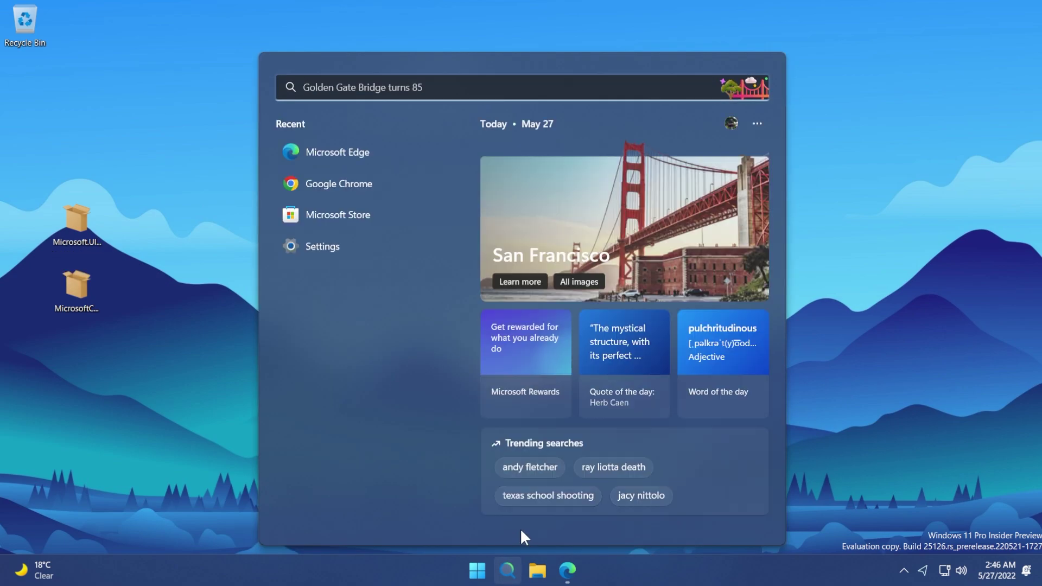
# - Launch Windows PowerShell as administrator from a 'power' search, accepting the UAC prompt
pyautogui.write('power')
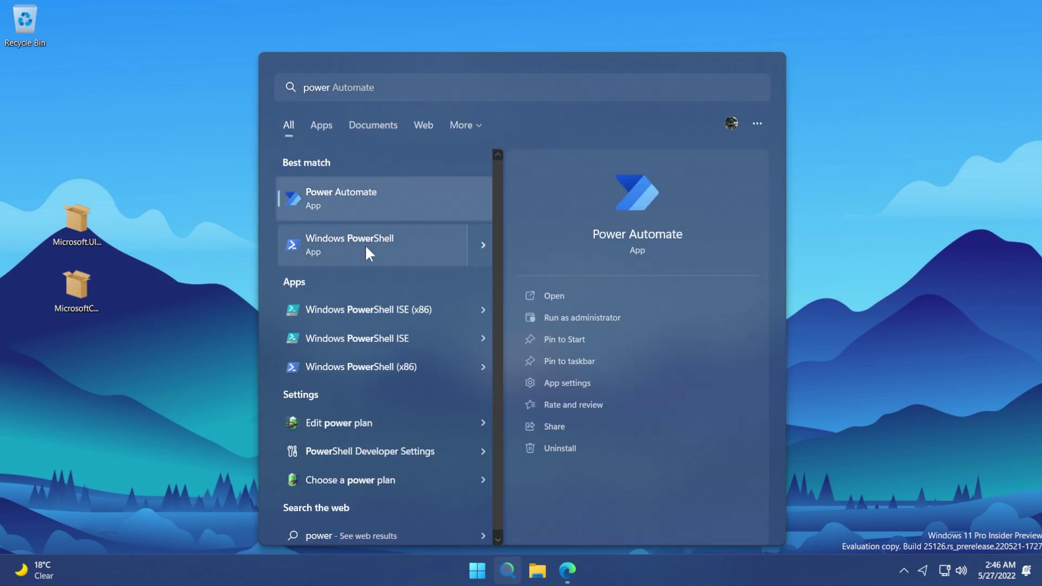
pyautogui.rightClick(365, 244)
pyautogui.click(393, 263)
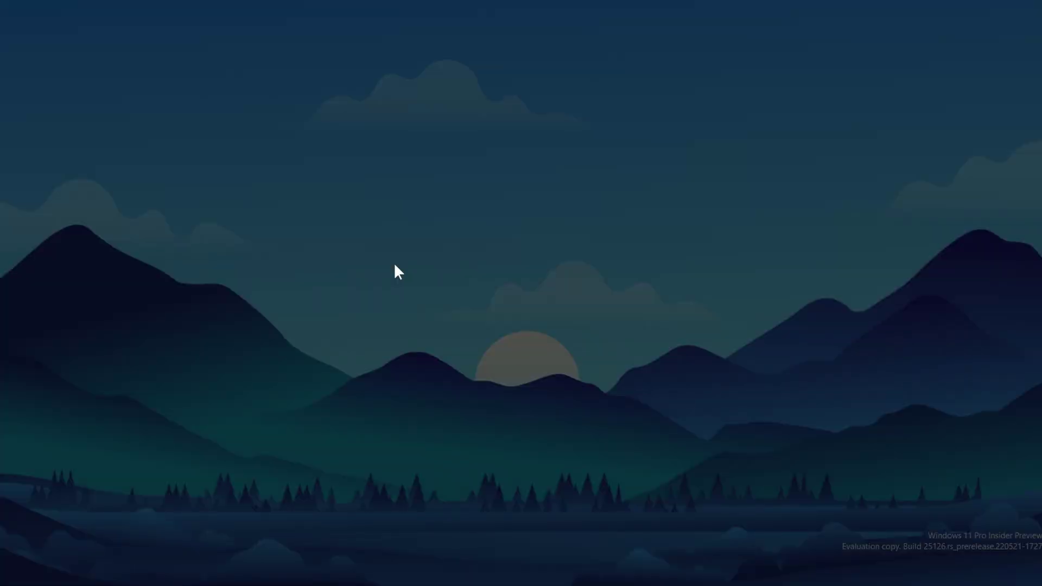
pyautogui.click(449, 396)
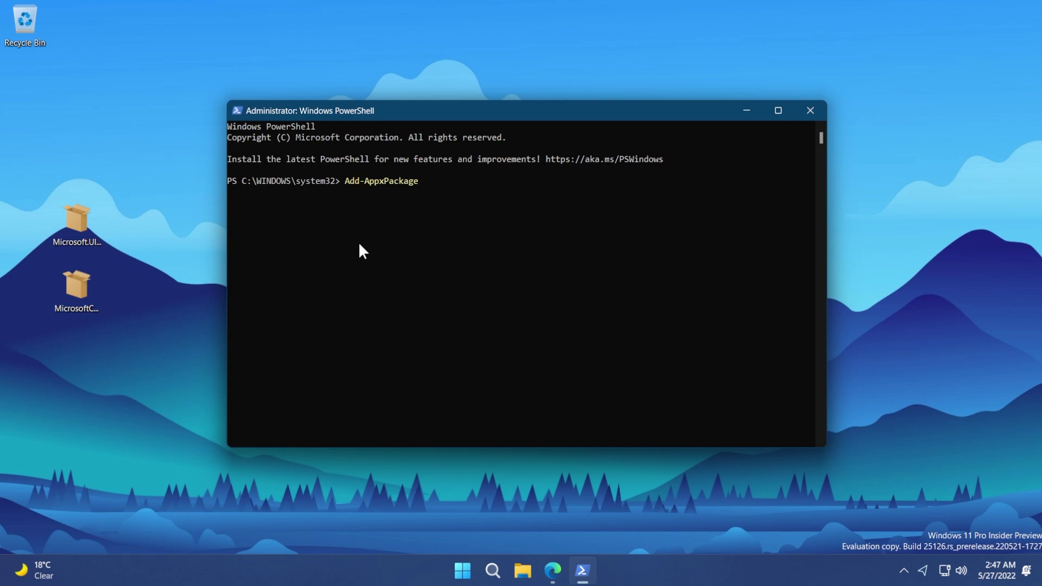
# - Paste the WSA msixbundle's path after Add-AppxPackage in PowerShell, install it, and close PowerShell
pyautogui.click(77, 285)
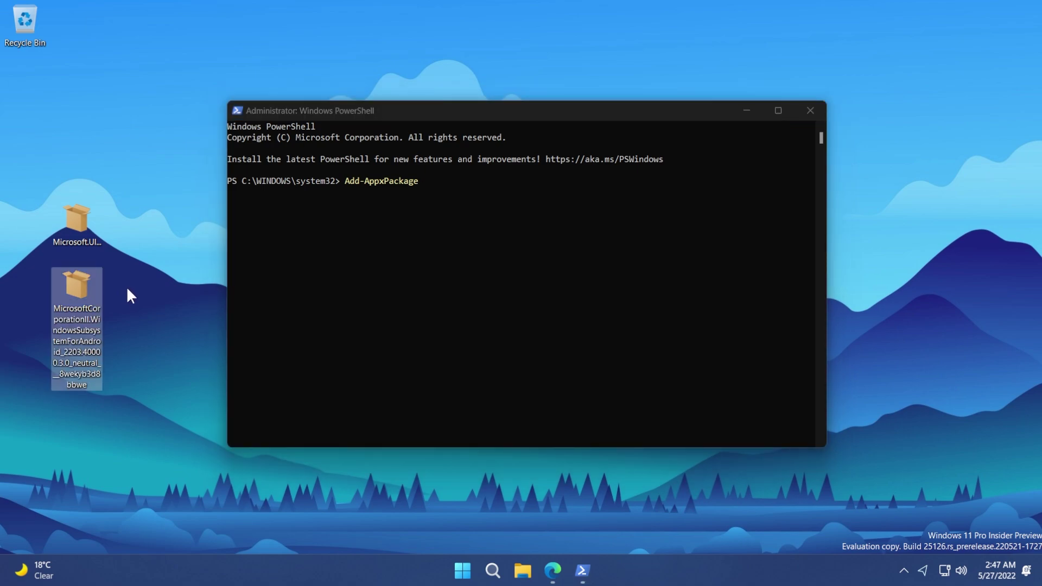
pyautogui.rightClick(76, 291)
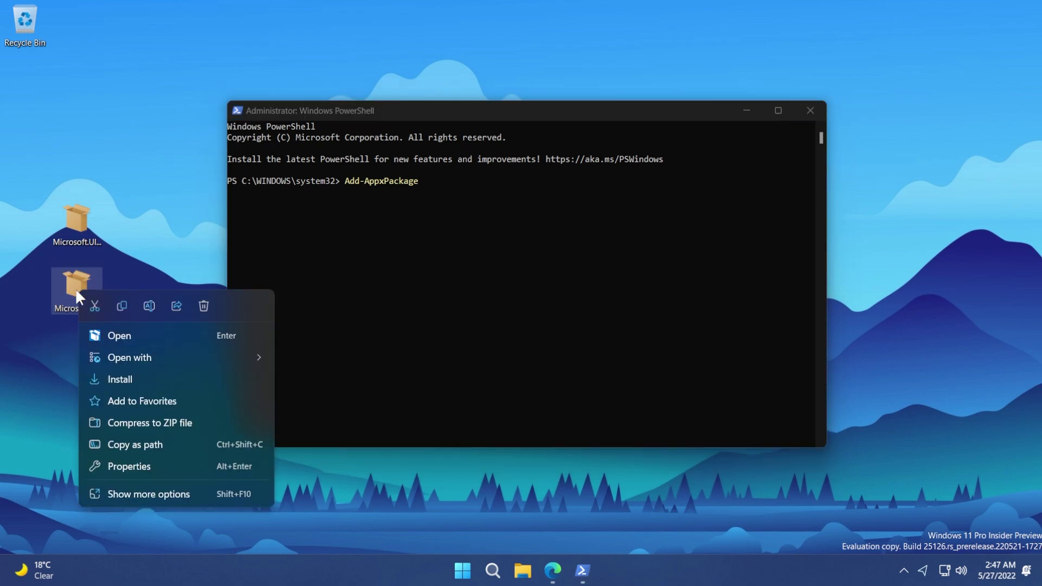
pyautogui.click(141, 438)
pyautogui.click(442, 187)
pyautogui.rightClick(443, 186)
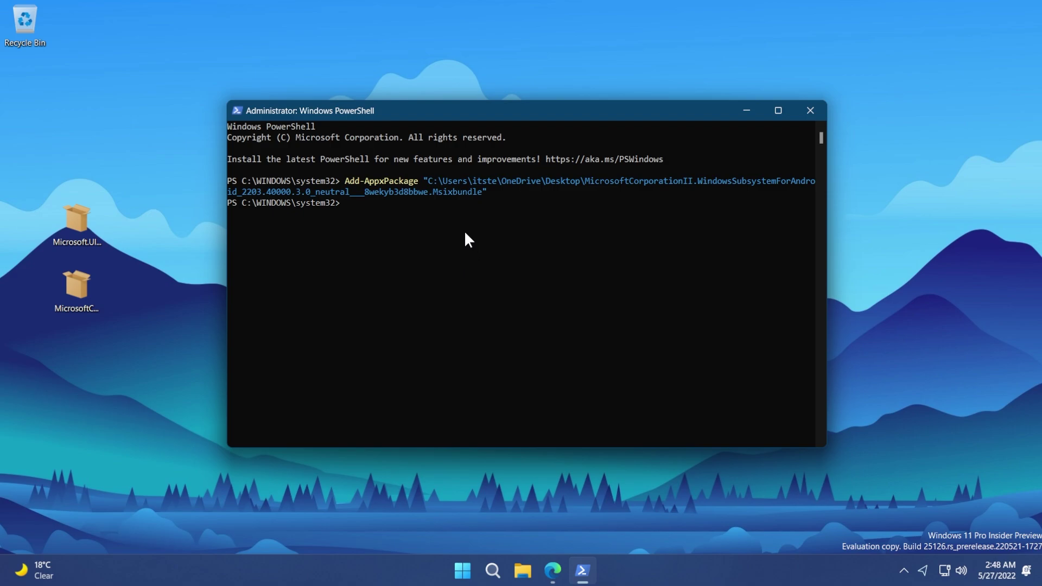
pyautogui.click(810, 110)
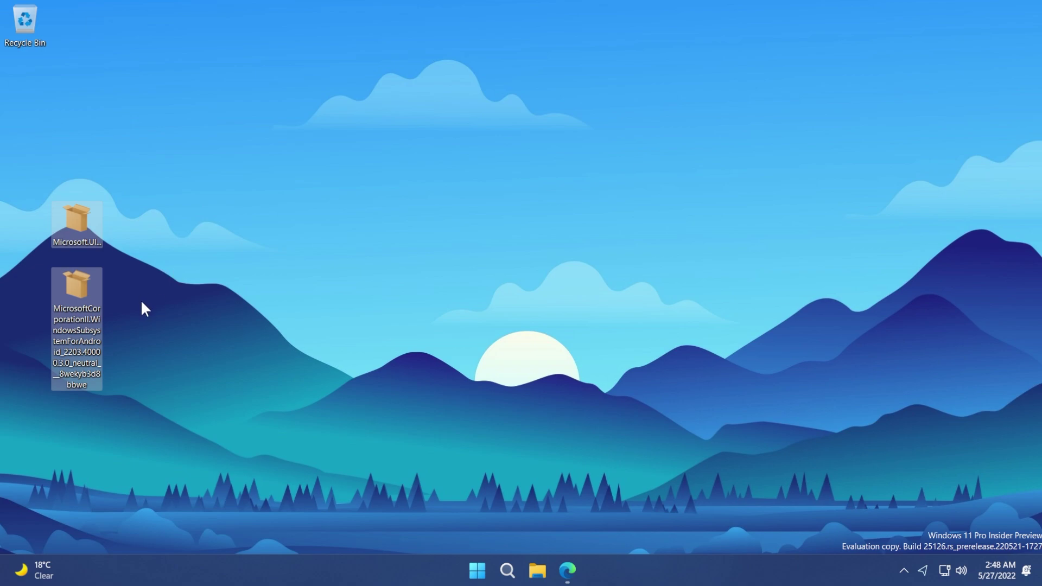
# - Search Windows for 'windows sub', then dismiss the results
pyautogui.press('super+s')
pyautogui.write('windows sub')
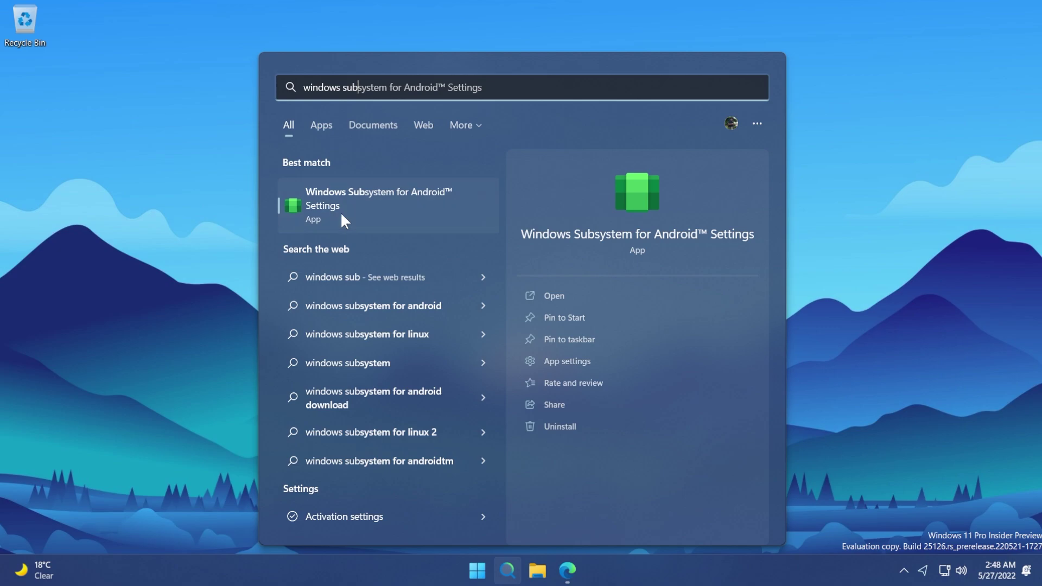
pyautogui.click(145, 219)
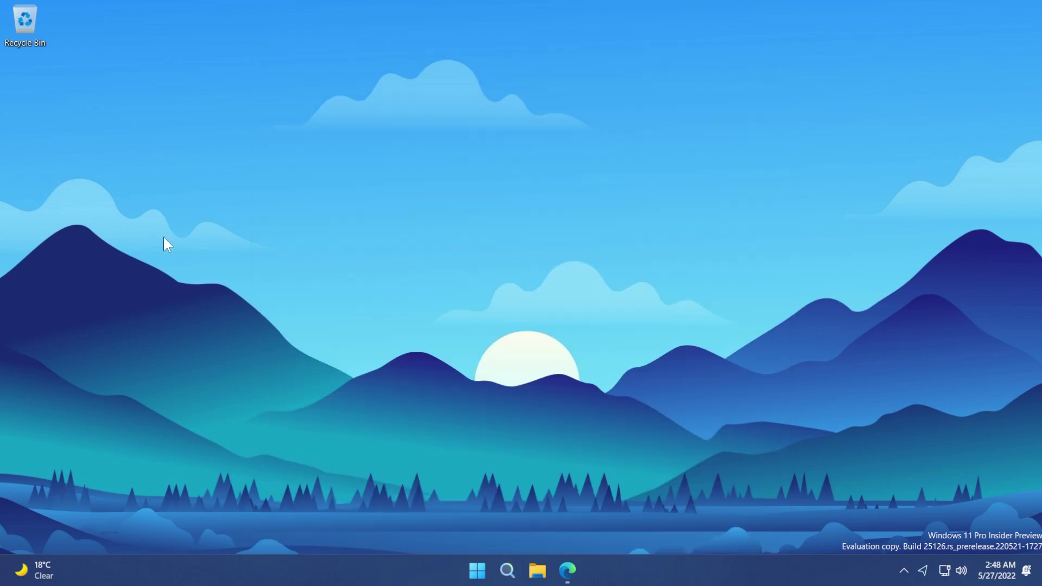
# - Get updates in the Store Library, closing it once the WSA download reaches 547 of 752 MB
pyautogui.click(508, 570)
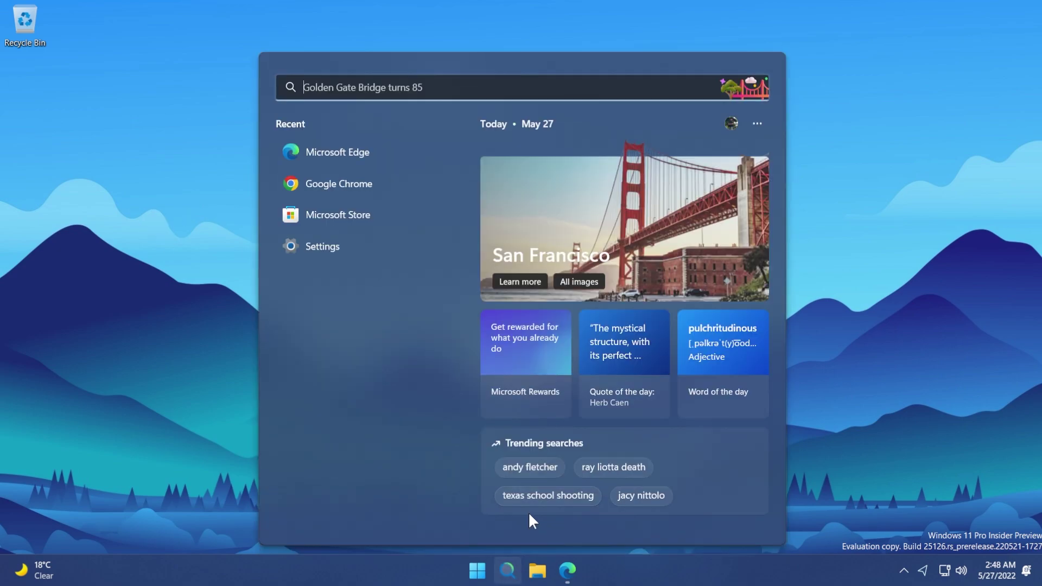
pyautogui.write('store')
pyautogui.press('Return')
pyautogui.click(57, 475)
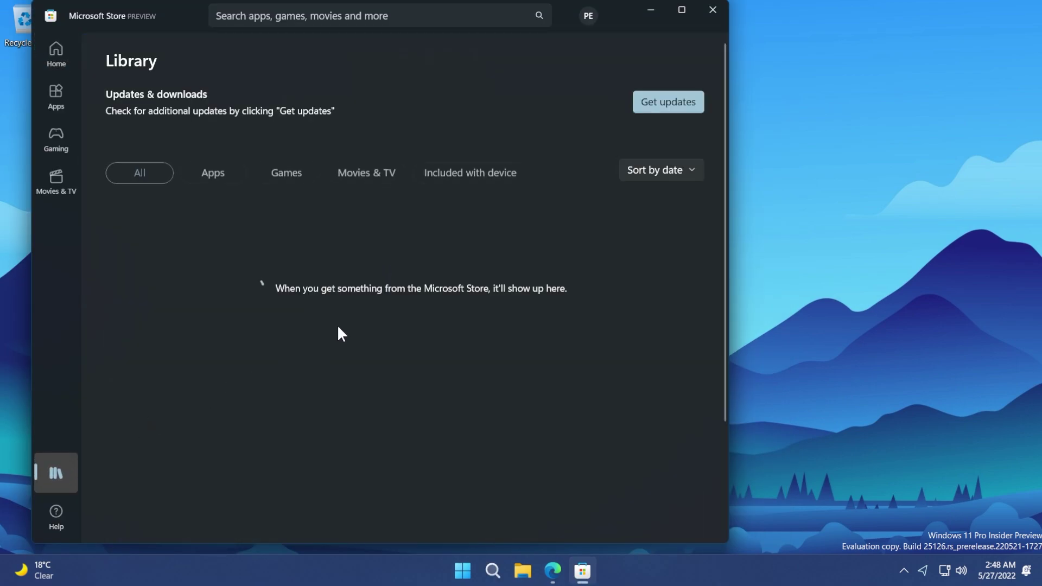
pyautogui.click(656, 109)
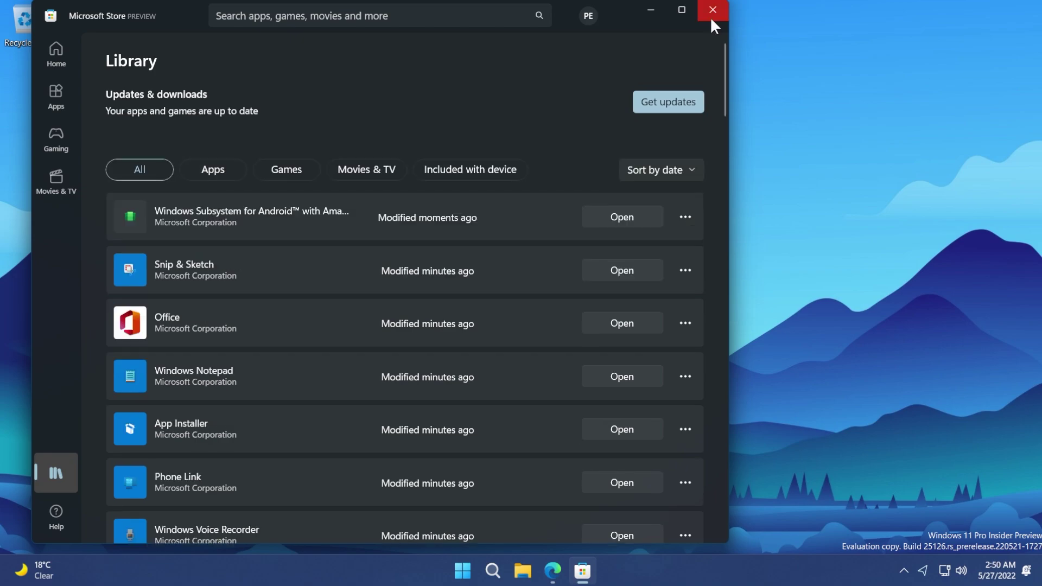
pyautogui.click(710, 13)
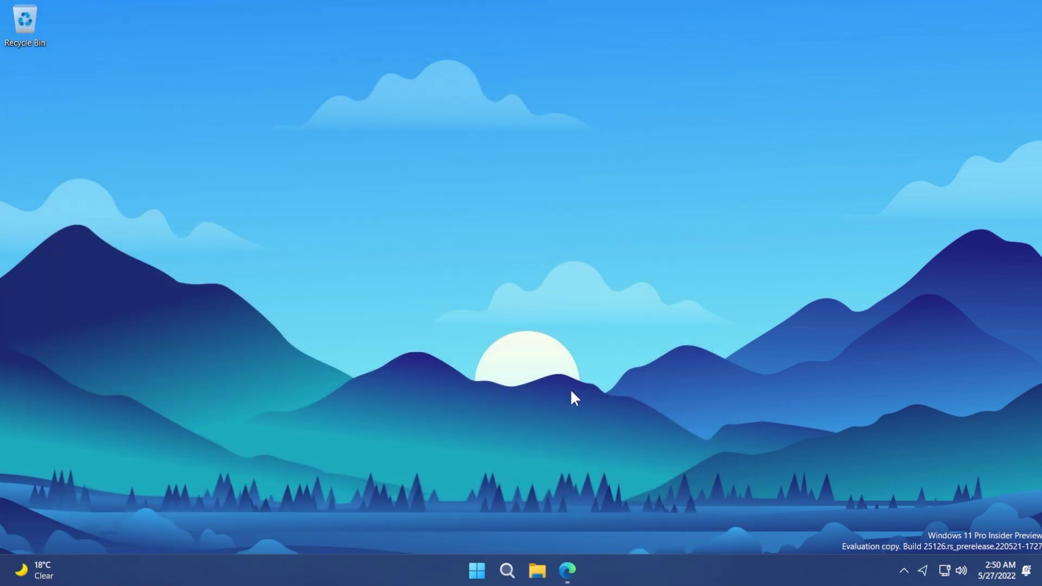
# - Launch Windows Subsystem for Android Settings, view About (version 2204.40000.15.0), then show the desktop
pyautogui.click(508, 569)
pyautogui.write('windows sub')
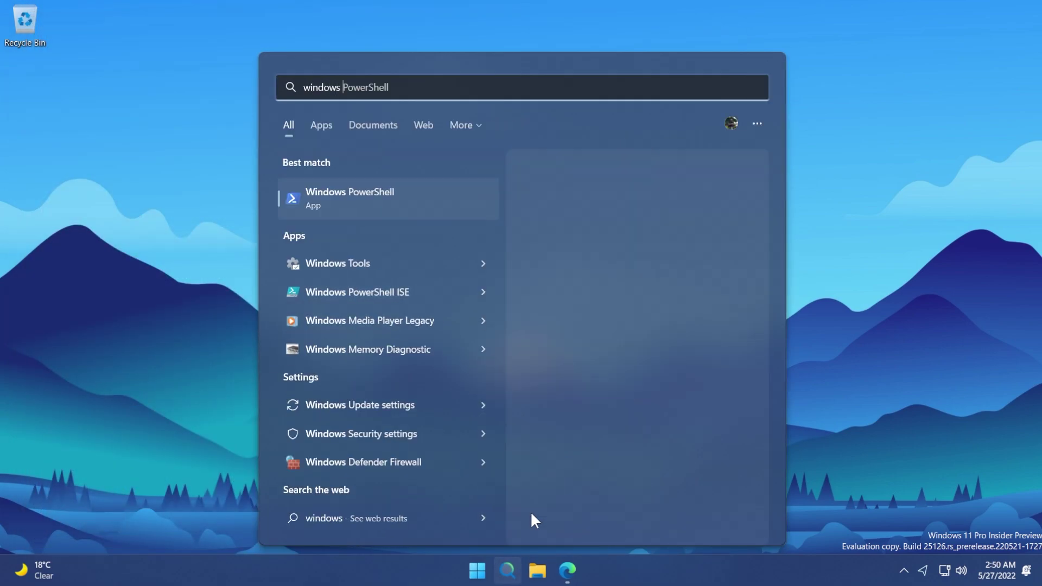
pyautogui.click(405, 214)
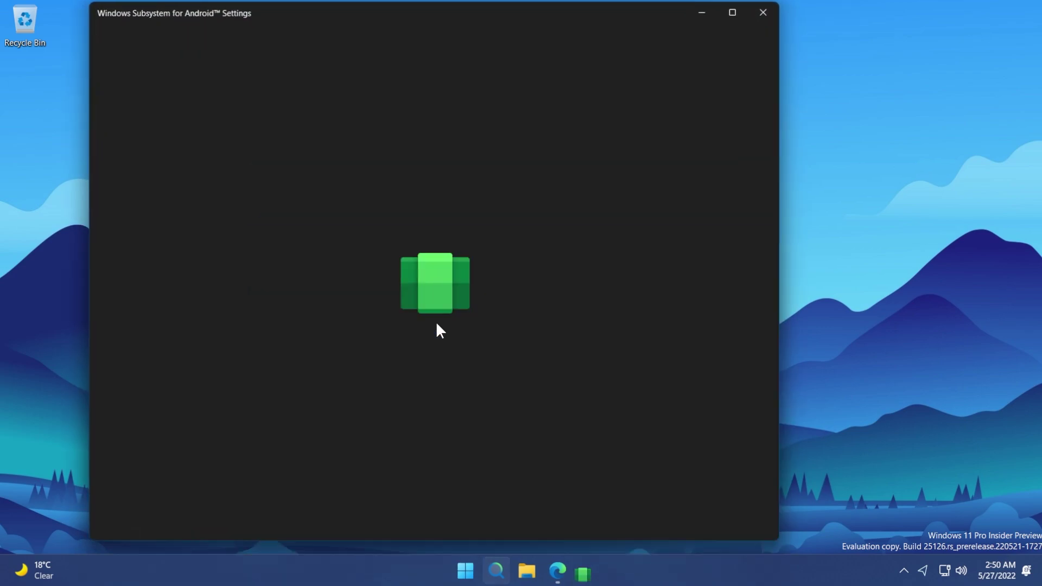
pyautogui.click(165, 124)
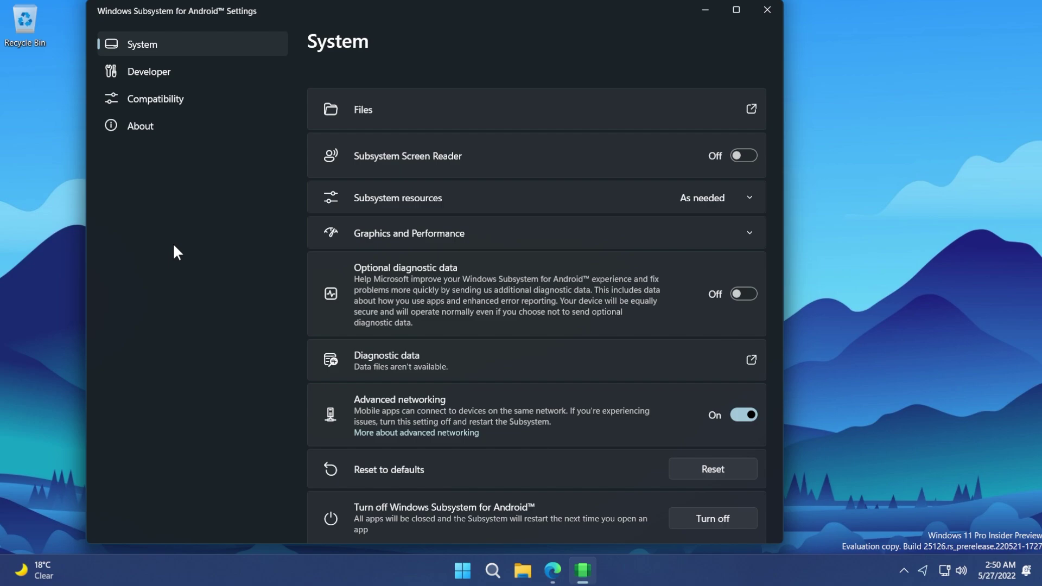
pyautogui.press('super+d')
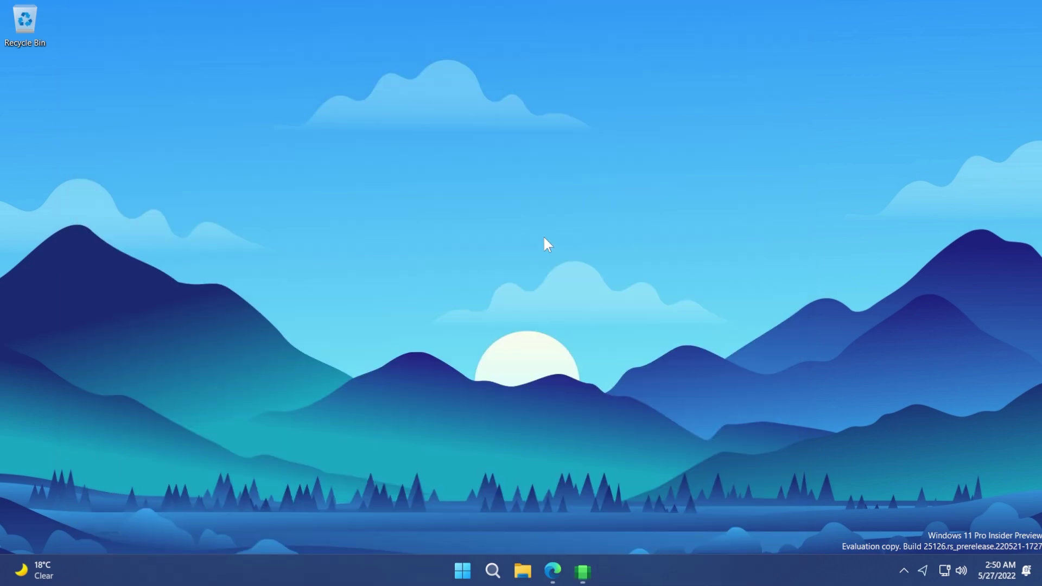